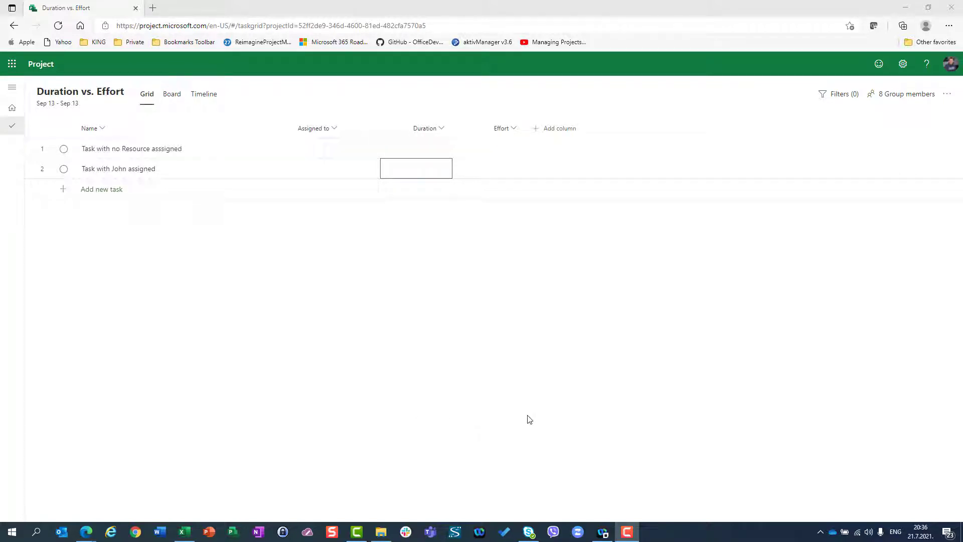
Set both tasks' Duration to 4 days, leaving Effort empty.
{"action": "left_click", "coordinate": [428, 150]}
{"action": "type", "text": "4"}
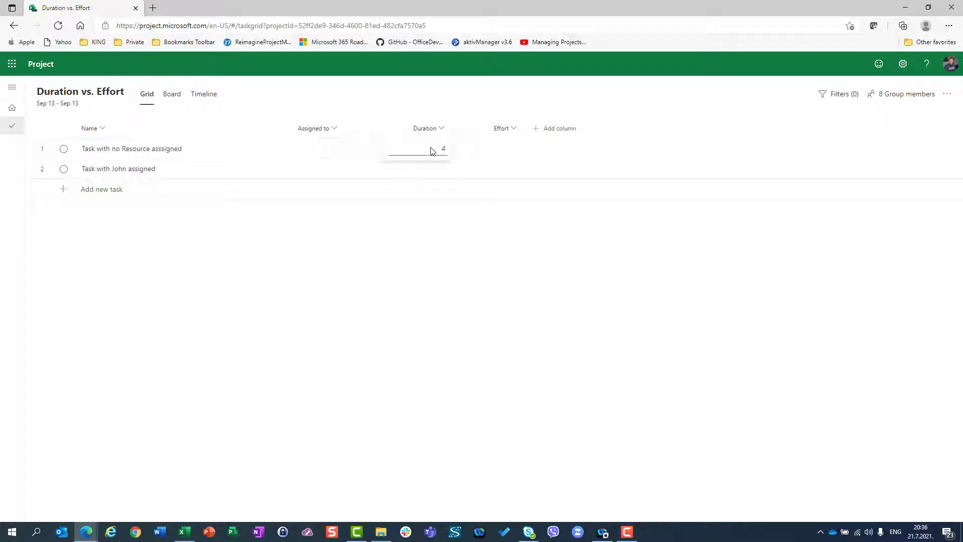
{"action": "key", "text": "Return"}
{"action": "type", "text": "4"}
{"action": "key", "text": "Return"}
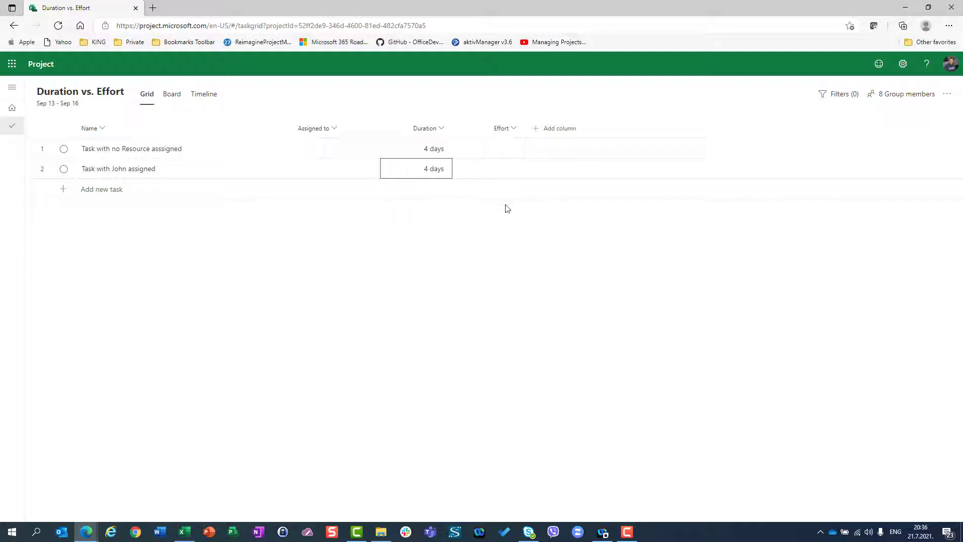
Give the unassigned task 50 hours of effort, then shrink its duration to 1 day.
{"action": "left_click", "coordinate": [496, 149]}
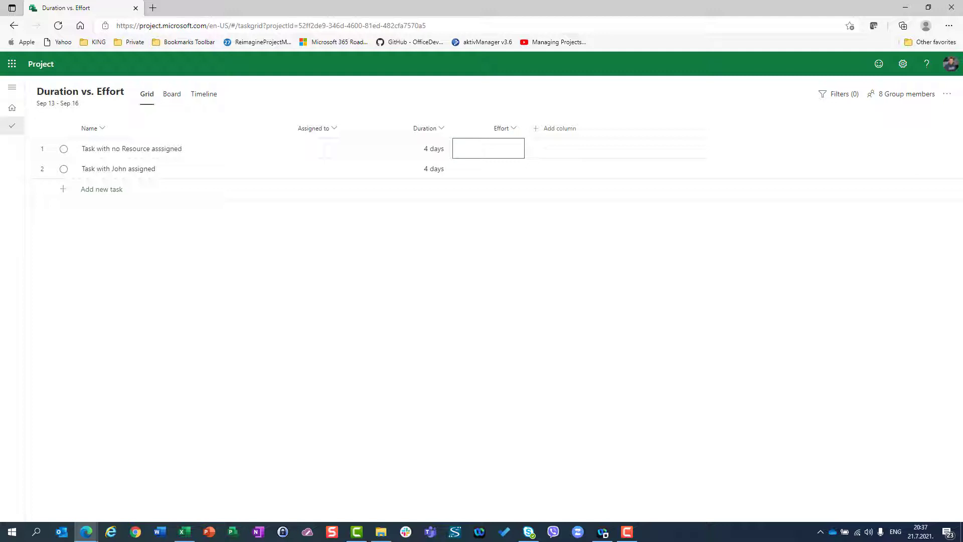
{"action": "type", "text": "50"}
{"action": "key", "text": "Return"}
{"action": "key", "text": "Up"}
{"action": "key", "text": "Left"}
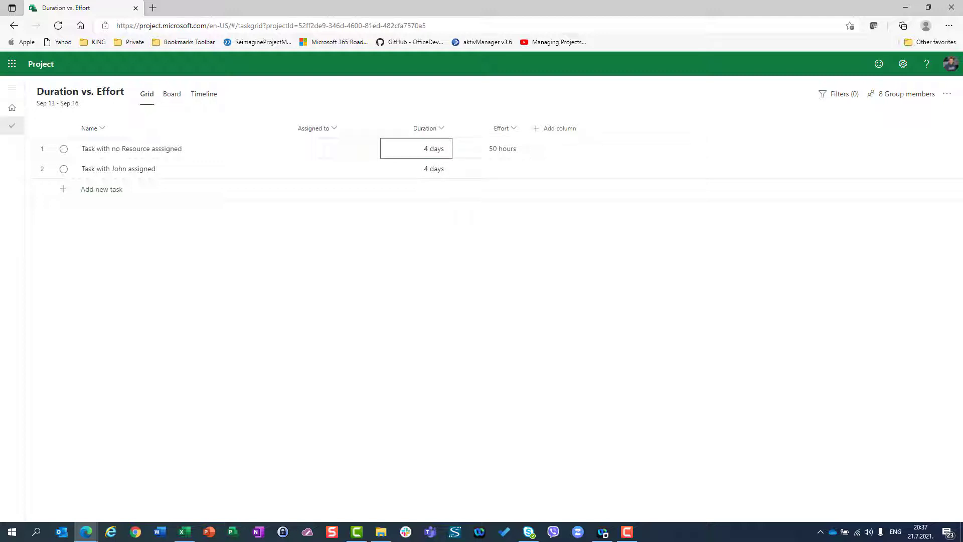
{"action": "type", "text": "1"}
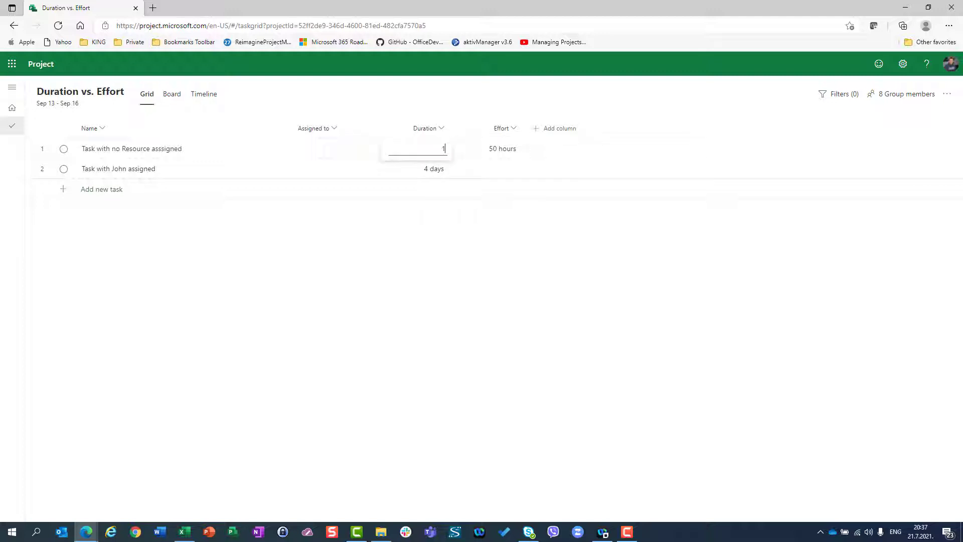
{"action": "key", "text": "Return"}
Change the unassigned task to 24 hours of effort and a 10-day duration.
{"action": "key", "text": "Up"}
{"action": "key", "text": "Right"}
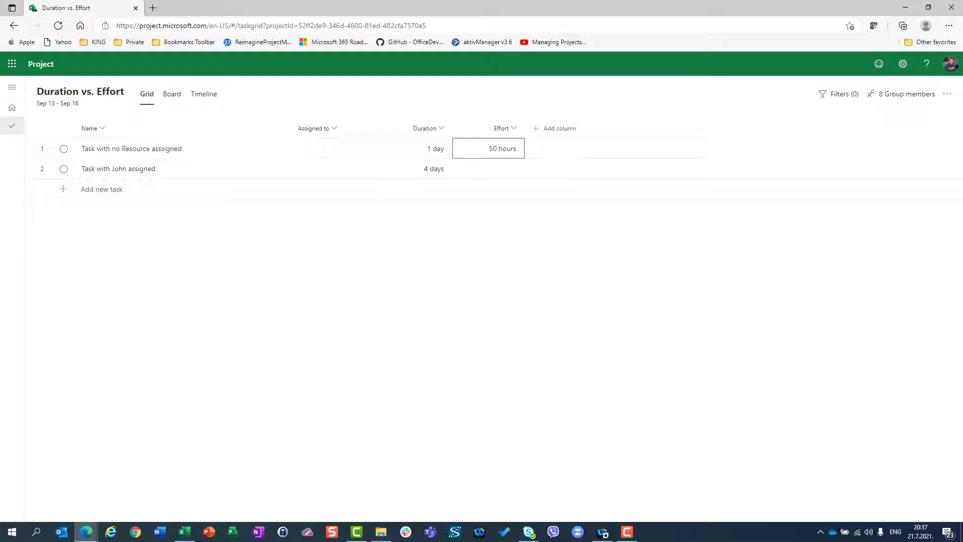
{"action": "type", "text": "2"}
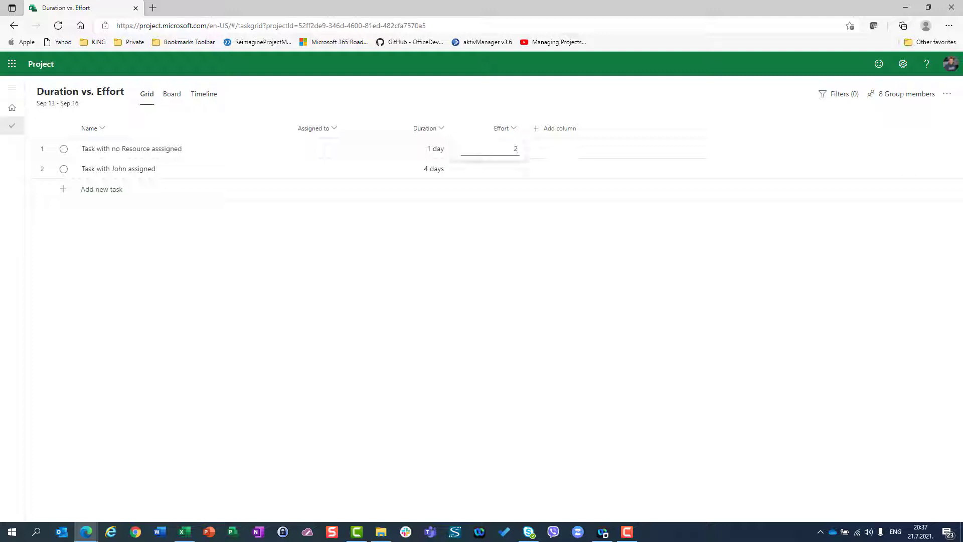
{"action": "type", "text": "4"}
{"action": "key", "text": "Return"}
{"action": "key", "text": "Up"}
{"action": "key", "text": "Left"}
{"action": "type", "text": "10"}
{"action": "key", "text": "Return"}
{"action": "key", "text": "Up"}
{"action": "key", "text": "Right"}
{"action": "key", "text": "Left"}
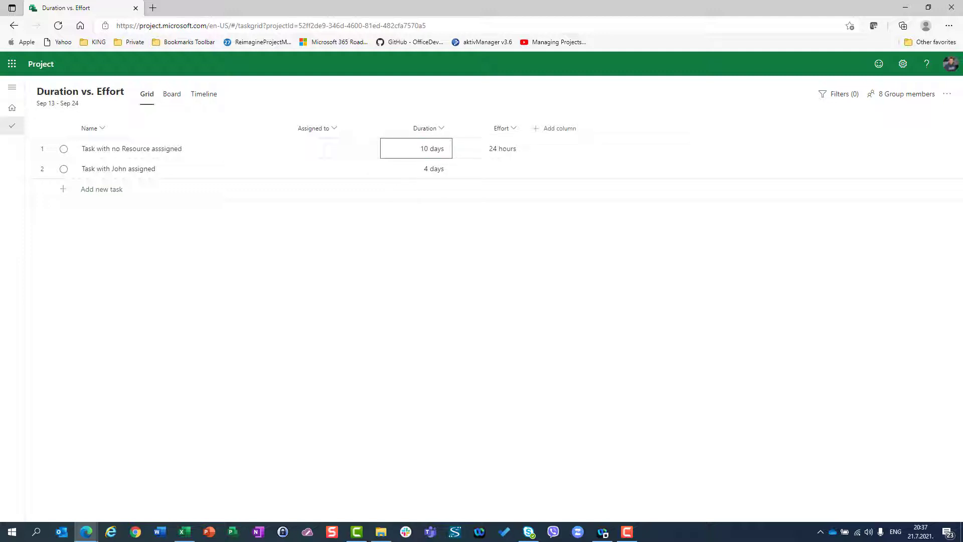
{"action": "key", "text": "Right"}
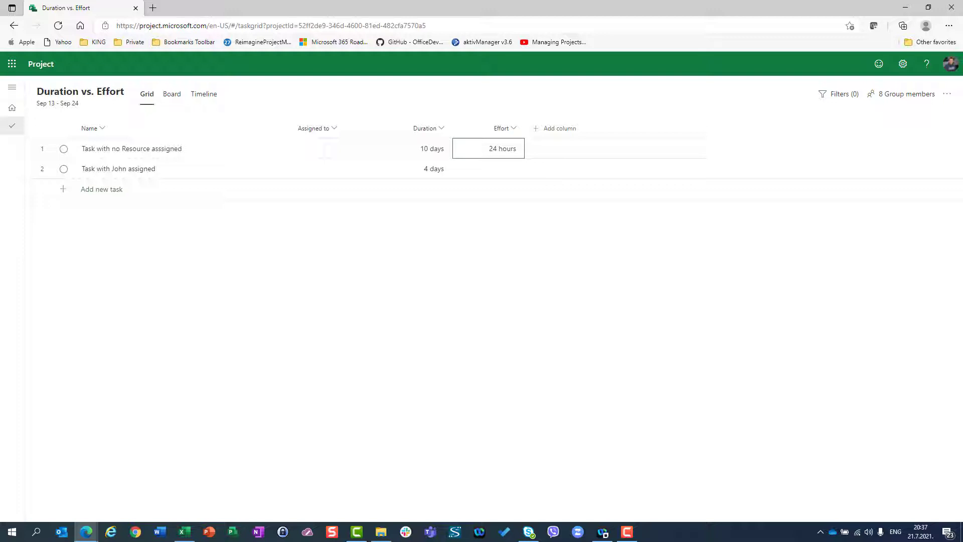
{"action": "key", "text": "Left"}
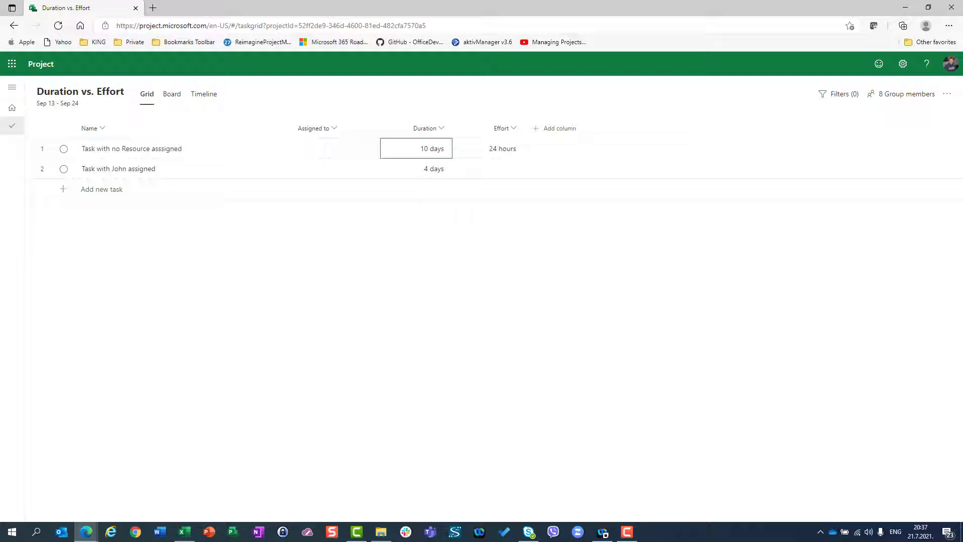
{"action": "key", "text": "Left"}
{"action": "key", "text": "Left"}
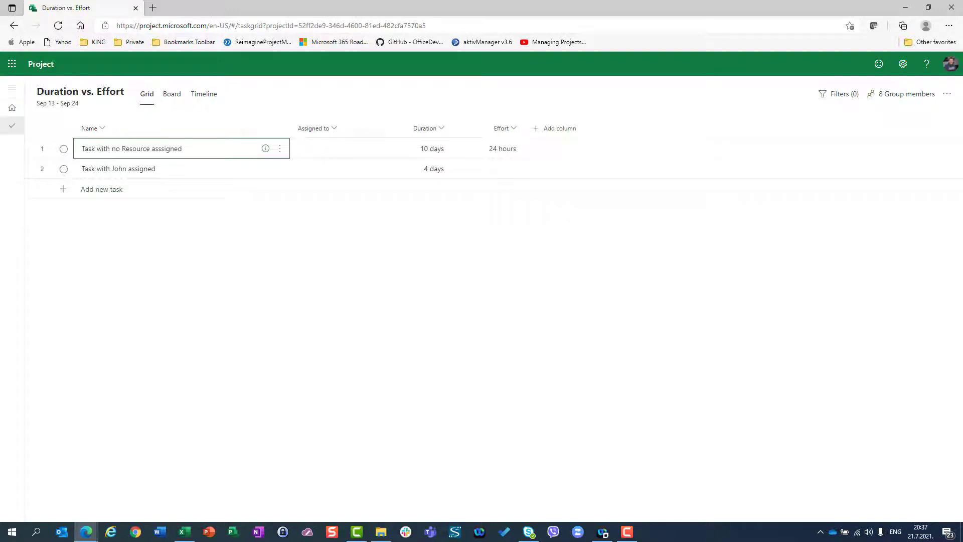
Assign John to the second task from the picker, giving it 32 hours of effort.
{"action": "key", "text": "Down"}
{"action": "key", "text": "Right"}
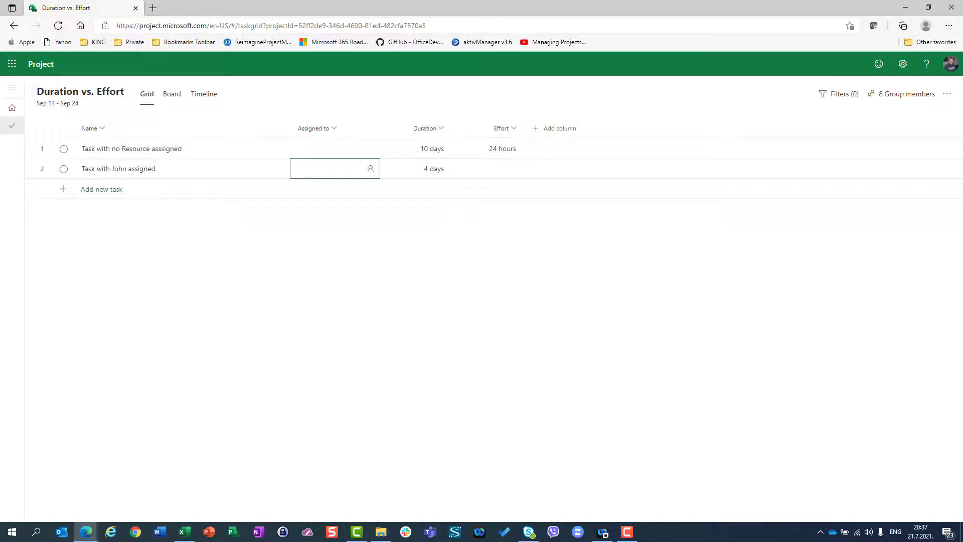
{"action": "key", "text": "Return"}
{"action": "type", "text": "jo"}
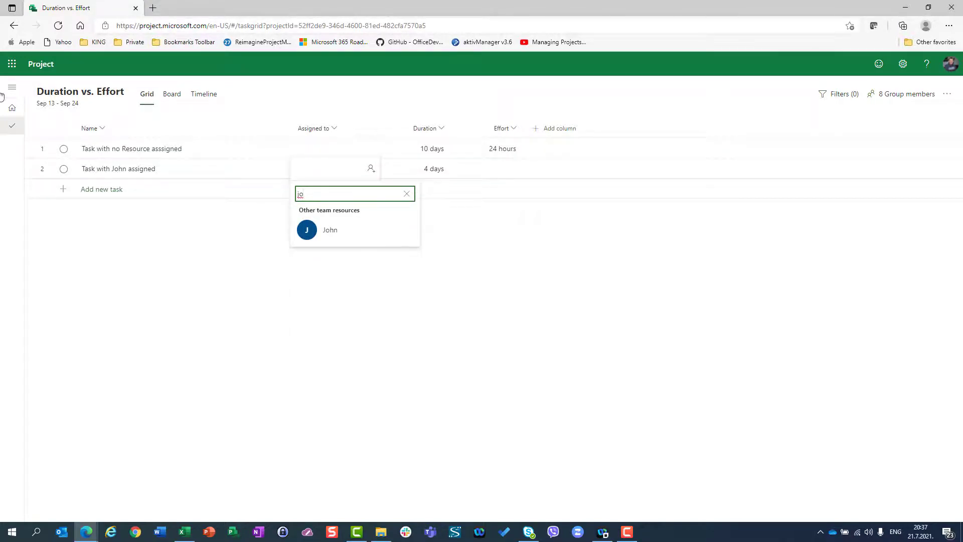
{"action": "left_click", "coordinate": [360, 238]}
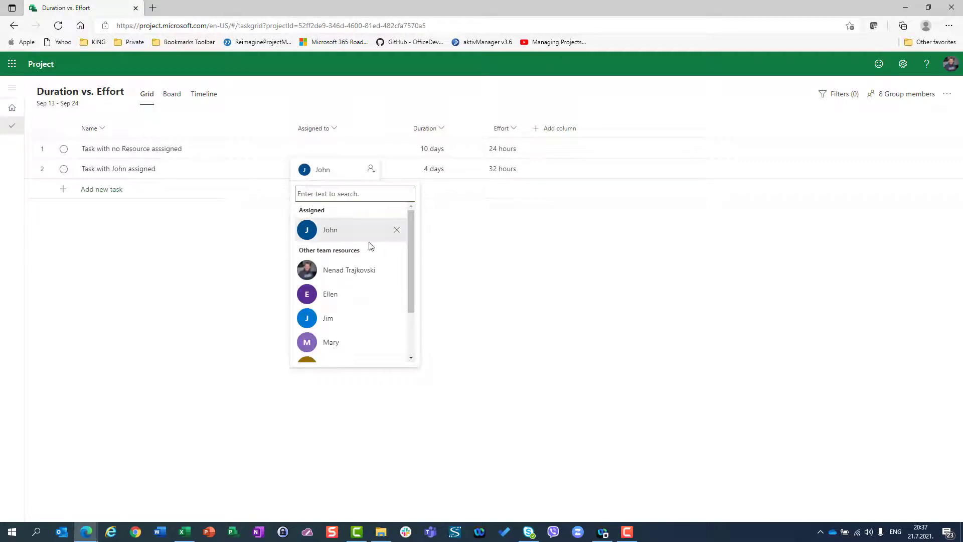
{"action": "left_click", "coordinate": [395, 231]}
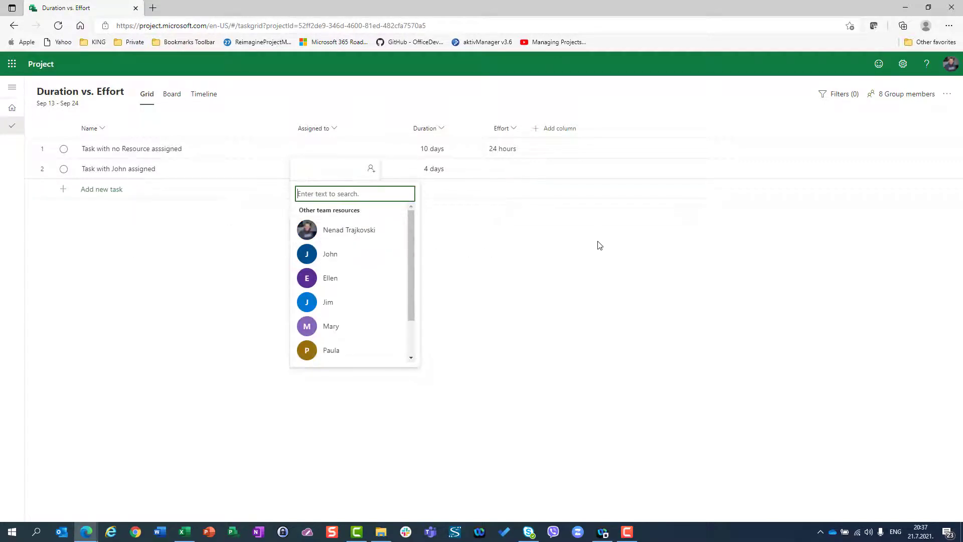
{"action": "left_click", "coordinate": [351, 251]}
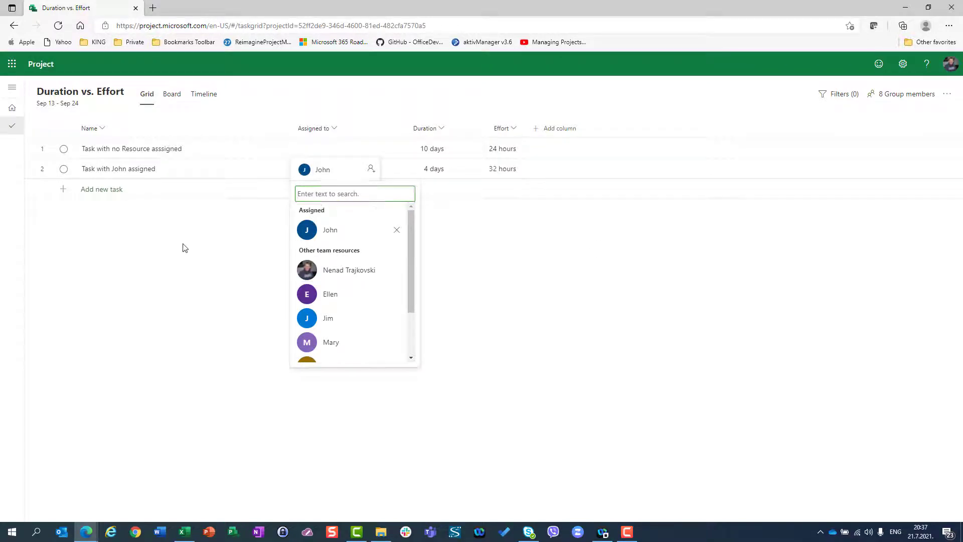
{"action": "left_click", "coordinate": [184, 247]}
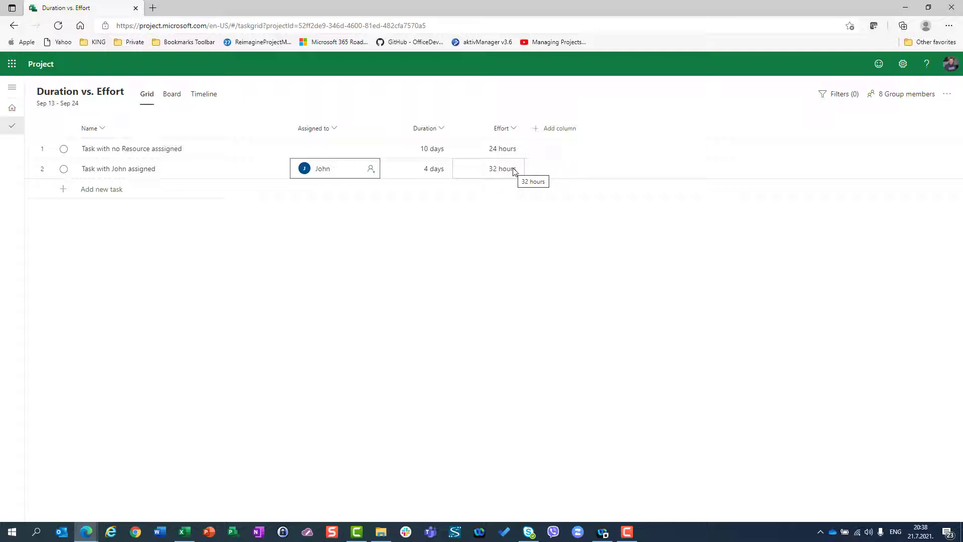
Set John's task effort to 40 hours, keeping 4 days.
{"action": "left_click", "coordinate": [514, 172]}
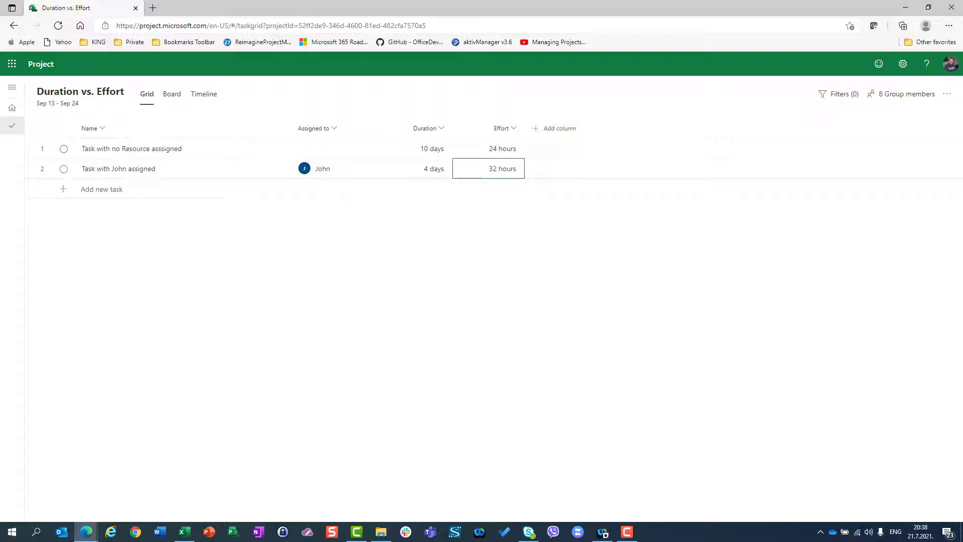
{"action": "key", "text": "Return"}
{"action": "type", "text": "40"}
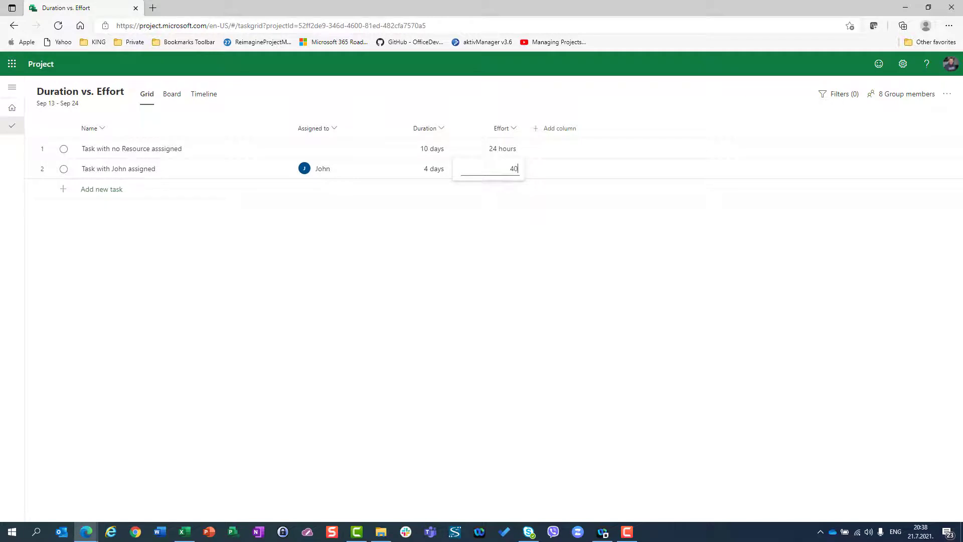
{"action": "key", "text": "Return"}
{"action": "key", "text": "Up"}
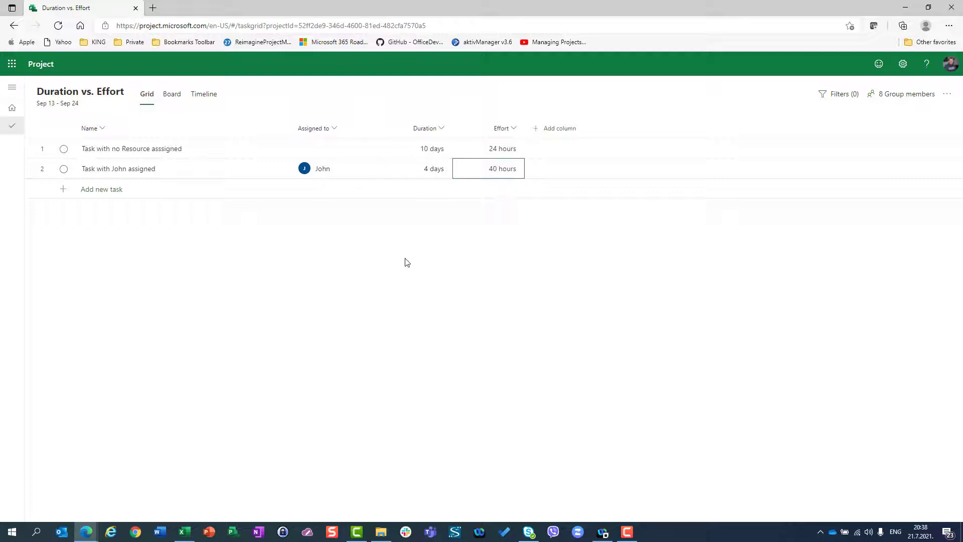
Try 1000 hours of effort on John's task, then restore it to 40 hours.
{"action": "left_click", "coordinate": [483, 176]}
{"action": "type", "text": "7"}
{"action": "key", "text": "Return"}
{"action": "key", "text": "Up"}
{"action": "type", "text": "1000"}
{"action": "key", "text": "Return"}
{"action": "key", "text": "Up"}
{"action": "key", "text": "Return"}
{"action": "type", "text": "4"}
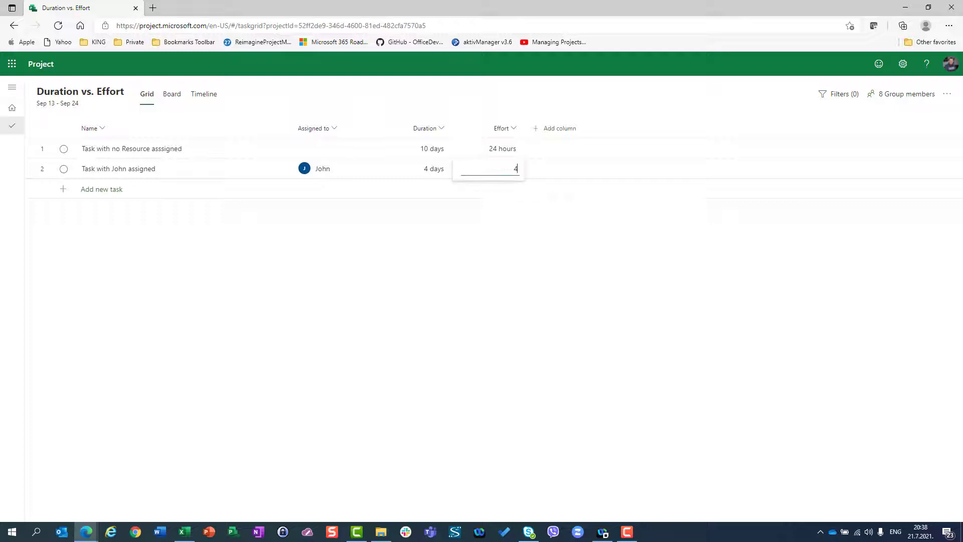
{"action": "type", "text": "0"}
{"action": "key", "text": "Return"}
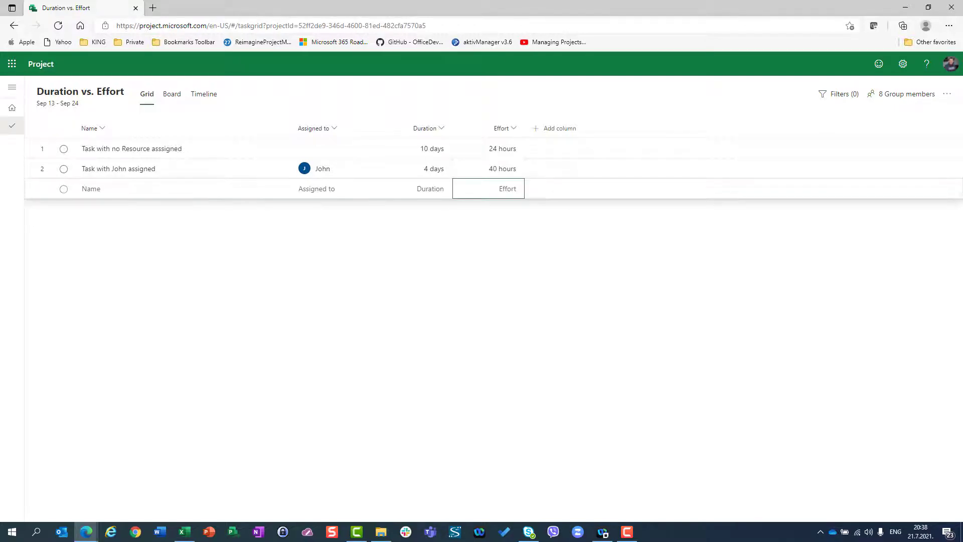
{"action": "key", "text": "Up"}
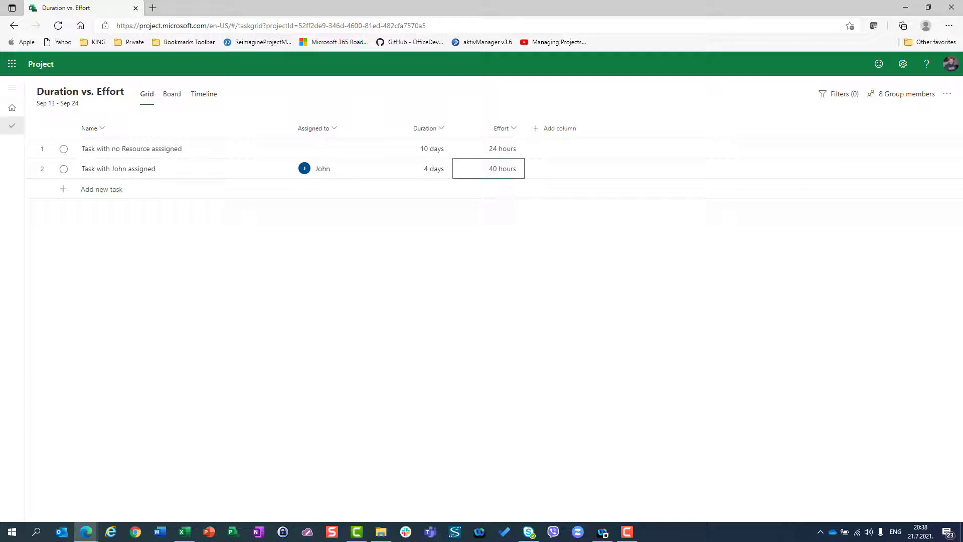
Try a 5-day duration on John's task (making 50 hours), reverting to 4 days and 40 hours.
{"action": "key", "text": "Left"}
{"action": "type", "text": "5"}
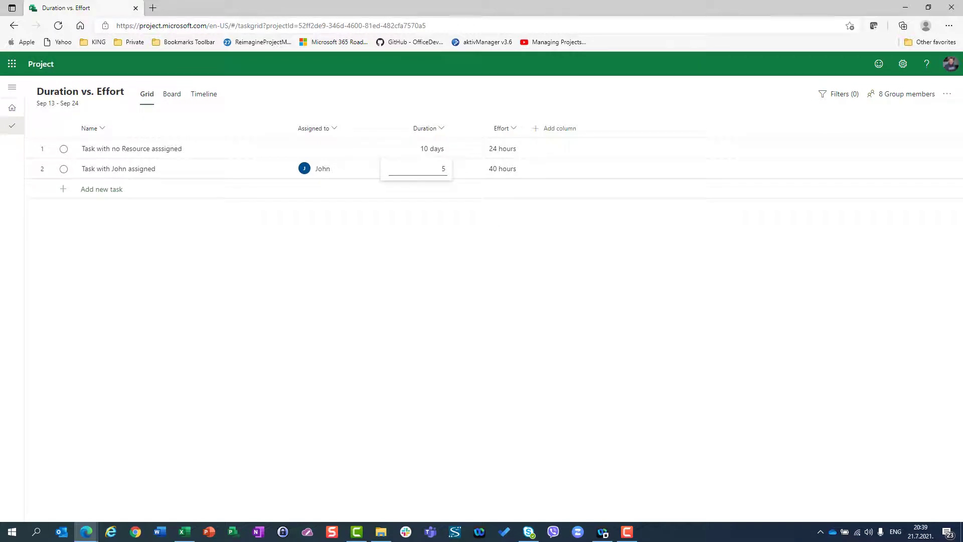
{"action": "key", "text": "Return"}
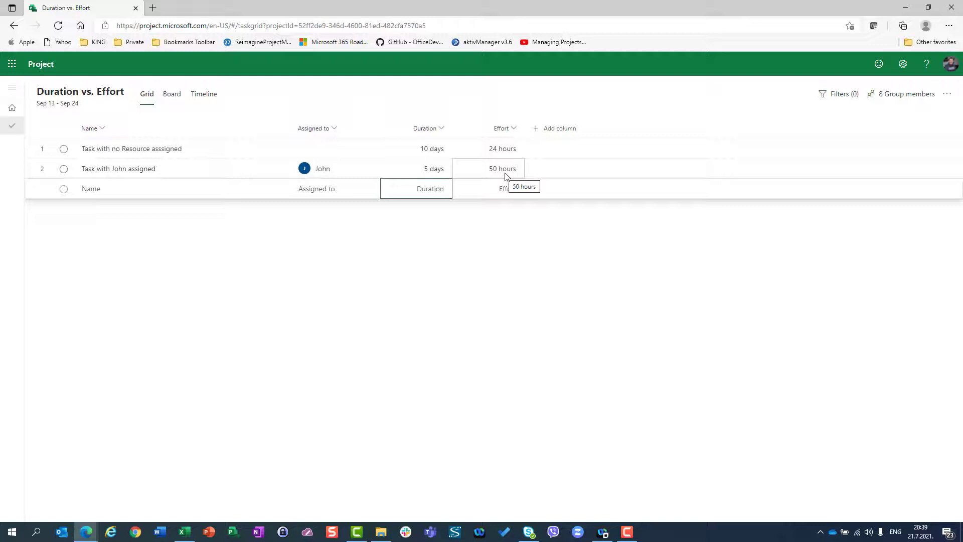
{"action": "key", "text": "Up"}
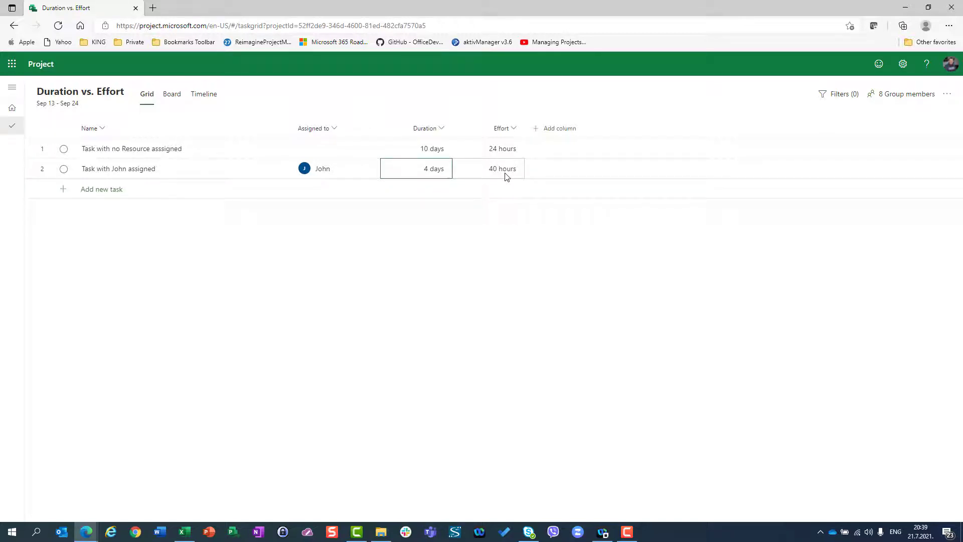
{"action": "type", "text": "5"}
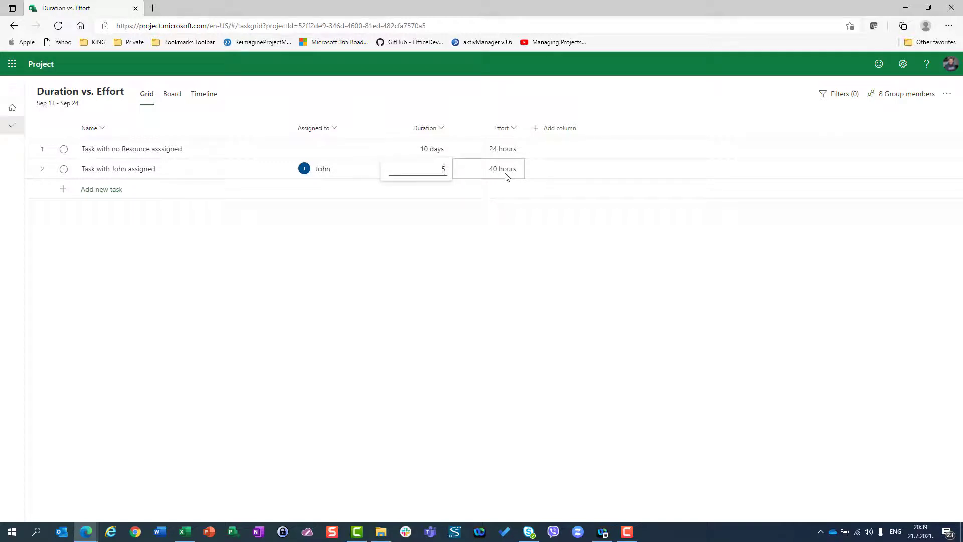
{"action": "key", "text": "Return"}
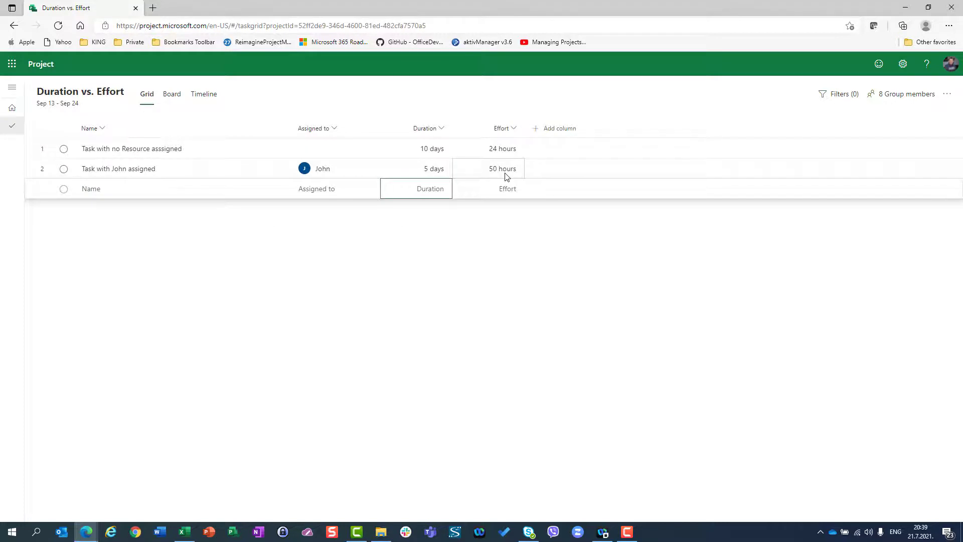
{"action": "key", "text": "Up"}
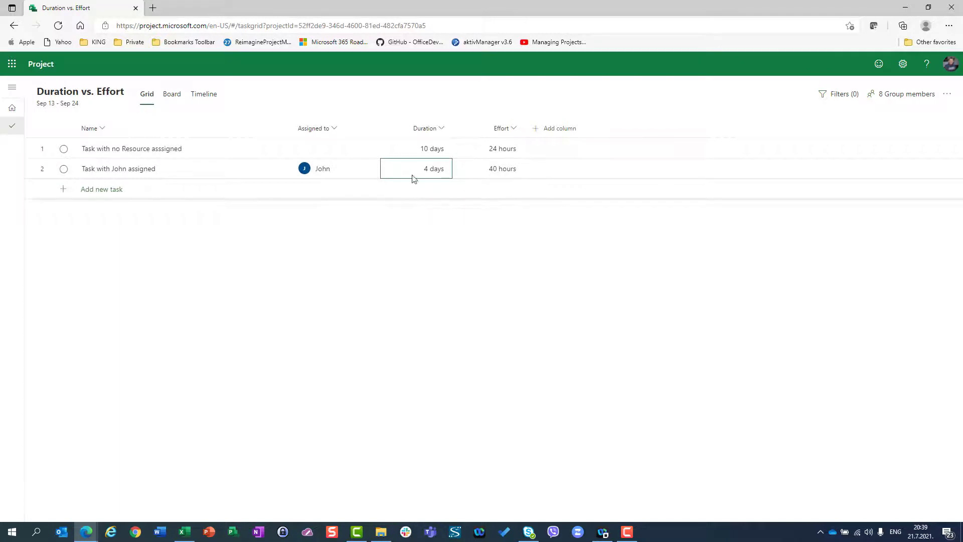
{"action": "left_click", "coordinate": [426, 170]}
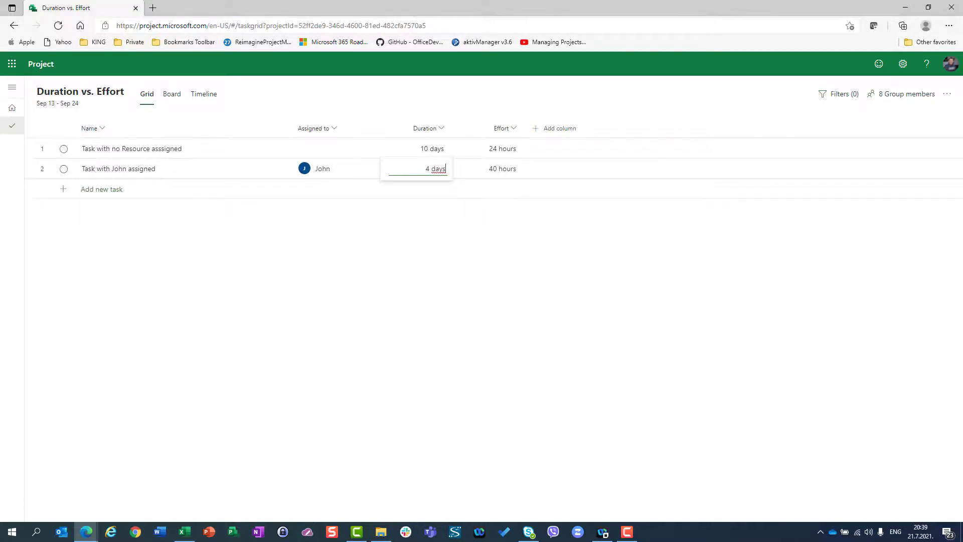
{"action": "key", "text": "ctrl+a"}
{"action": "type", "text": "5"}
{"action": "key", "text": "Return"}
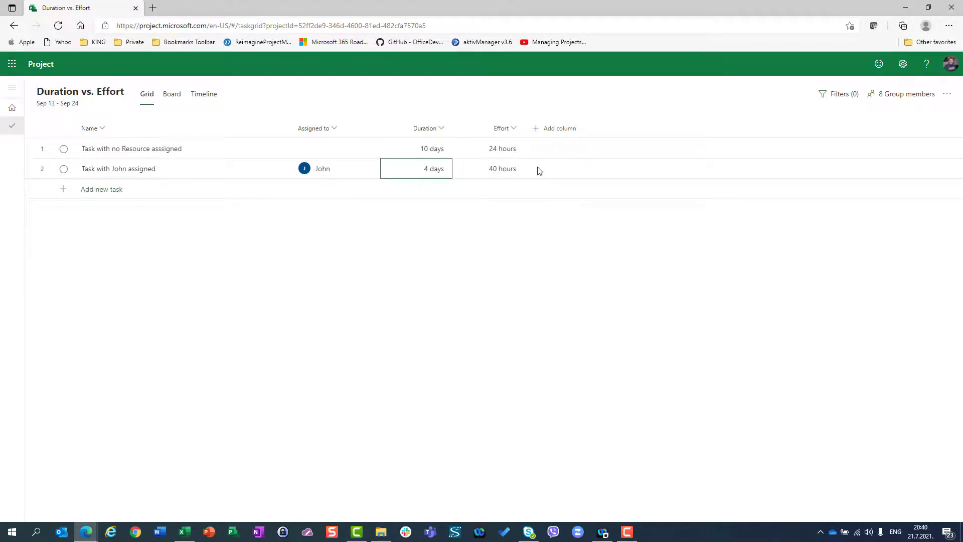
Cut John's task effort to 16 hours while it stays 4 days.
{"action": "key", "text": "Tab"}
{"action": "key", "text": "Return"}
{"action": "type", "text": "16"}
{"action": "key", "text": "Return"}
Lengthen John's task to 5 then 6 days, bringing its effort to 24 hours.
{"action": "left_click", "coordinate": [438, 178]}
{"action": "type", "text": "5"}
{"action": "key", "text": "Return"}
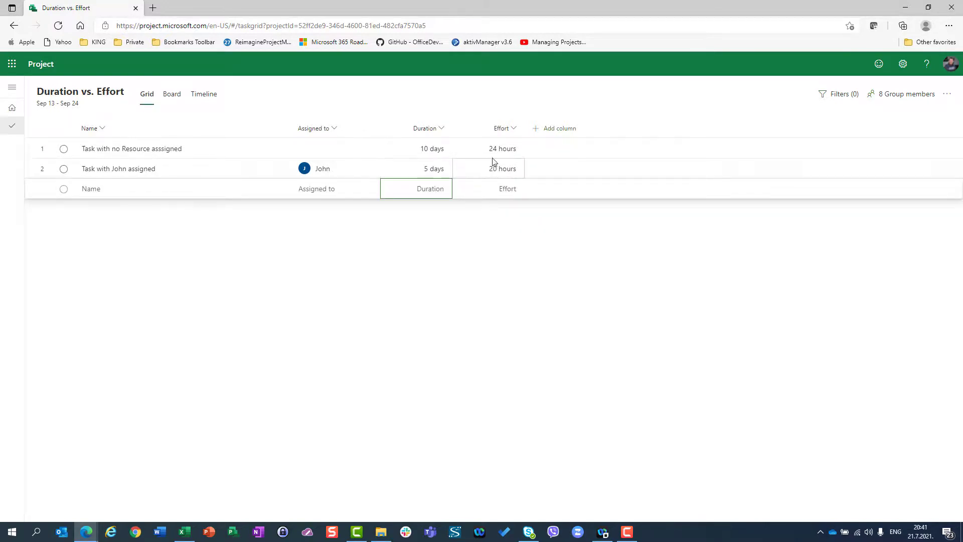
{"action": "left_click", "coordinate": [437, 176]}
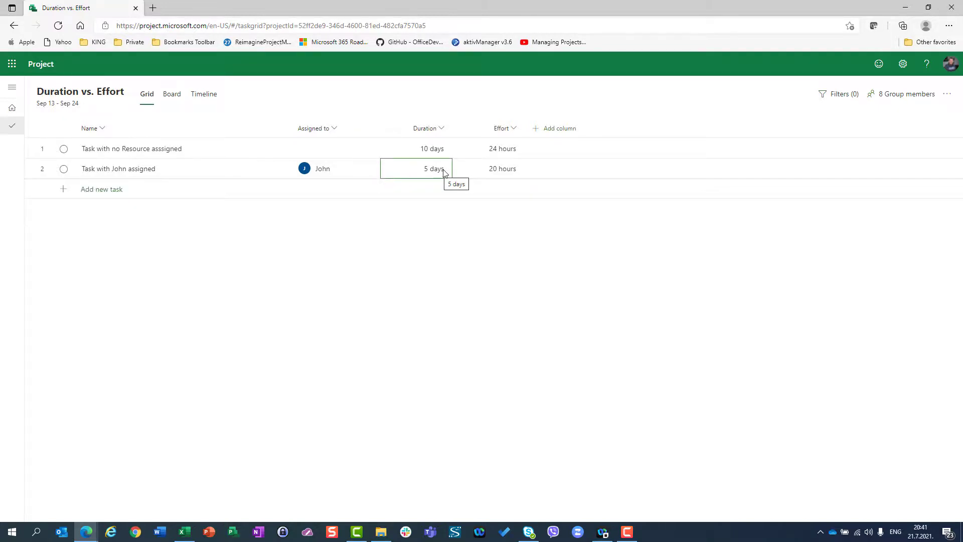
{"action": "key", "text": "Down"}
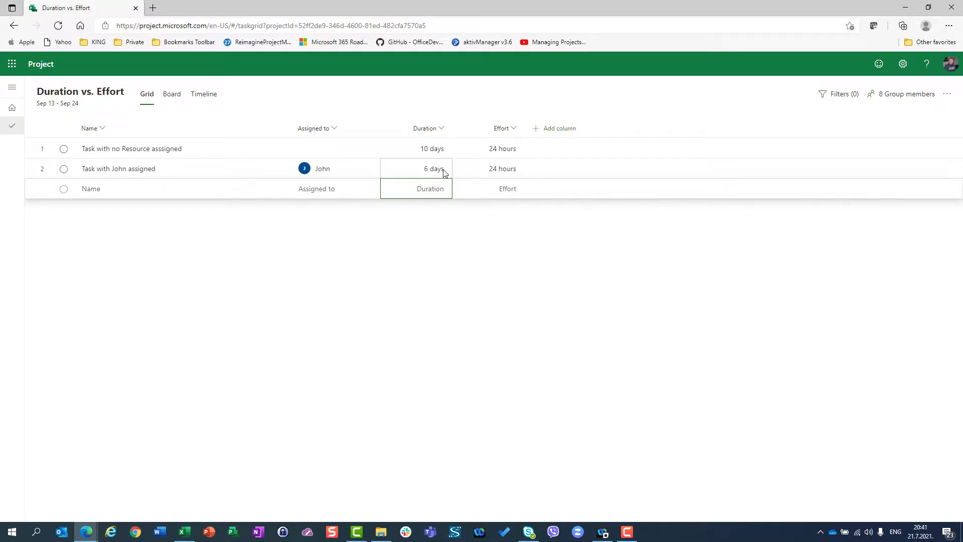
Raise John's task effort to 600 hours; try a 10-day duration and undo it.
{"action": "left_click", "coordinate": [511, 171]}
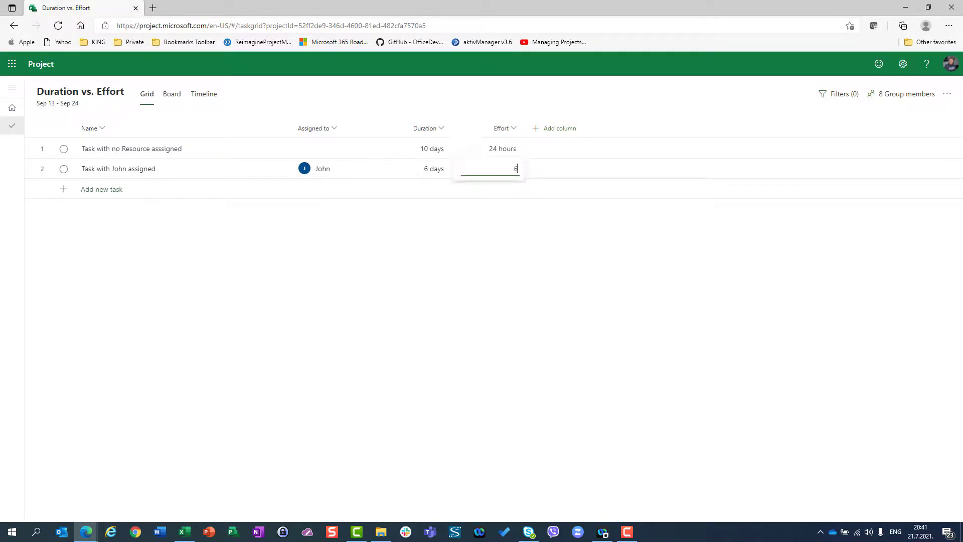
{"action": "type", "text": "600"}
{"action": "key", "text": "Return"}
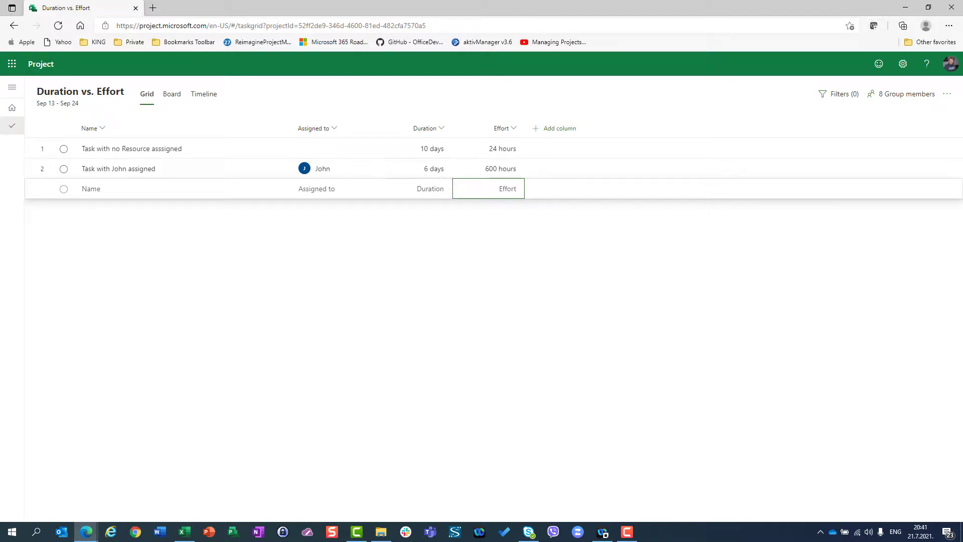
{"action": "left_click", "coordinate": [442, 174]}
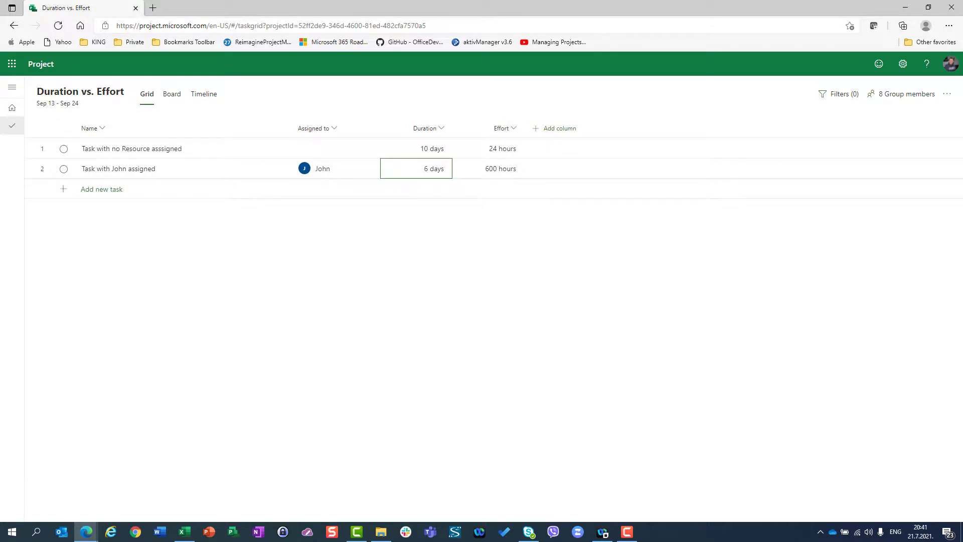
{"action": "type", "text": "10"}
{"action": "key", "text": "Return"}
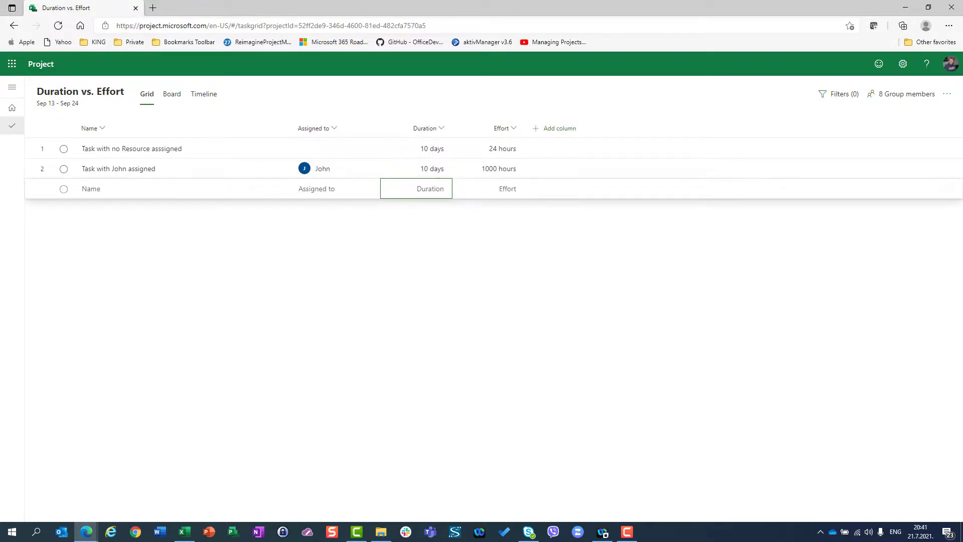
{"action": "key", "text": "ctrl+z"}
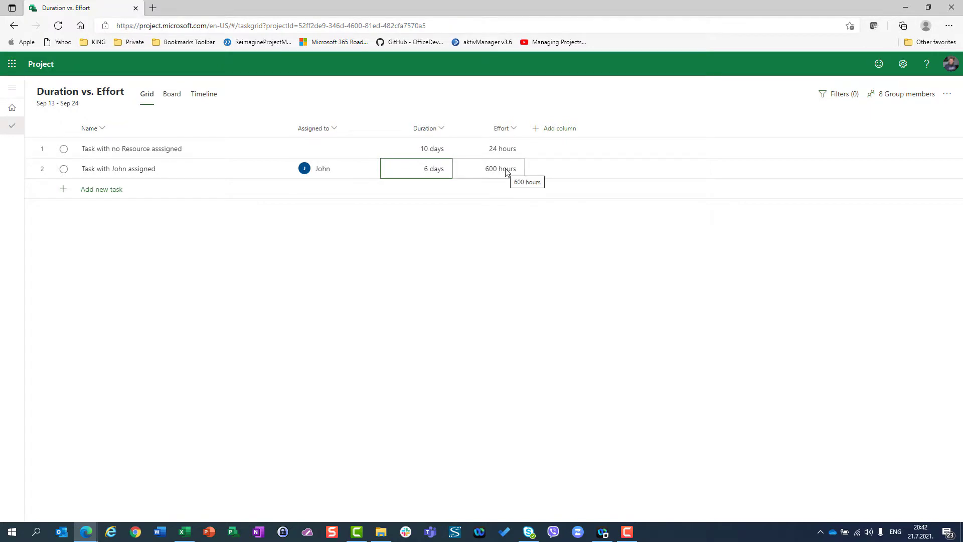
Replace John's task's 6-day duration with 10 days, yielding 1000 hours of effort.
{"action": "left_click", "coordinate": [410, 178]}
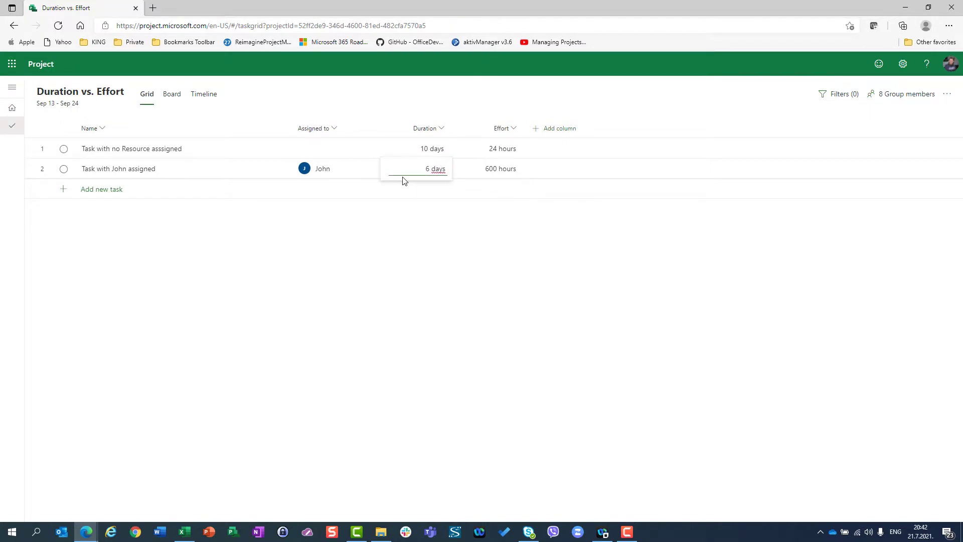
{"action": "key", "text": "ctrl+a"}
{"action": "key", "text": "BackSpace"}
{"action": "type", "text": "10"}
{"action": "key", "text": "Return"}
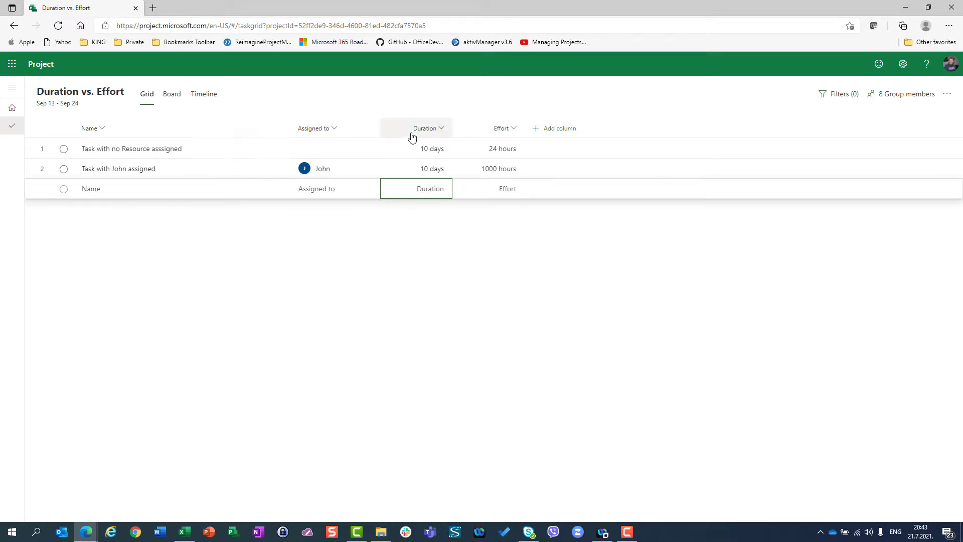
Give the unassigned task 555 hours of effort and a 111-day duration.
{"action": "left_click", "coordinate": [442, 154]}
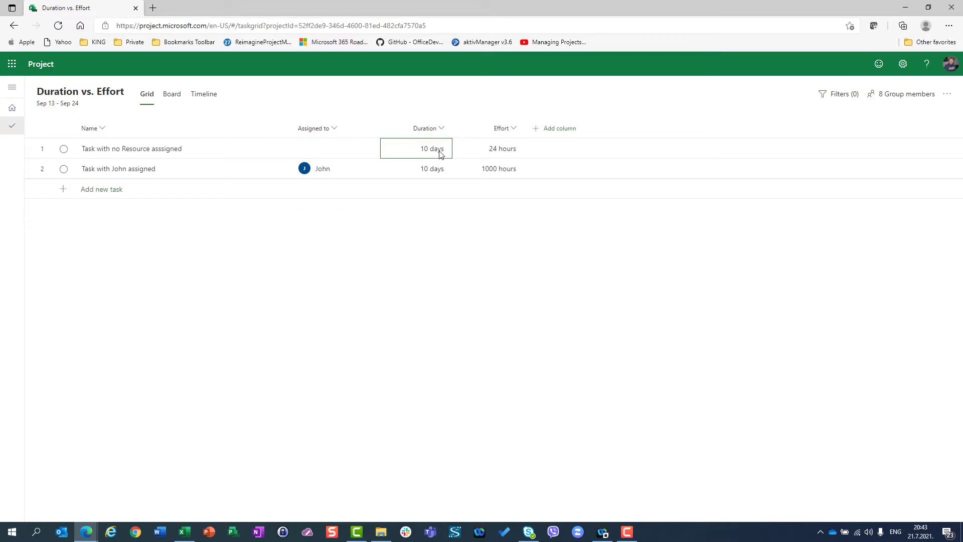
{"action": "type", "text": "12"}
{"action": "key", "text": "Tab"}
{"action": "type", "text": "555"}
{"action": "key", "text": "Return"}
{"action": "key", "text": "Up"}
{"action": "key", "text": "Left"}
{"action": "type", "text": "111"}
{"action": "key", "text": "Return"}
{"action": "key", "text": "Right"}
{"action": "key", "text": "Left"}
{"action": "key", "text": "Down"}
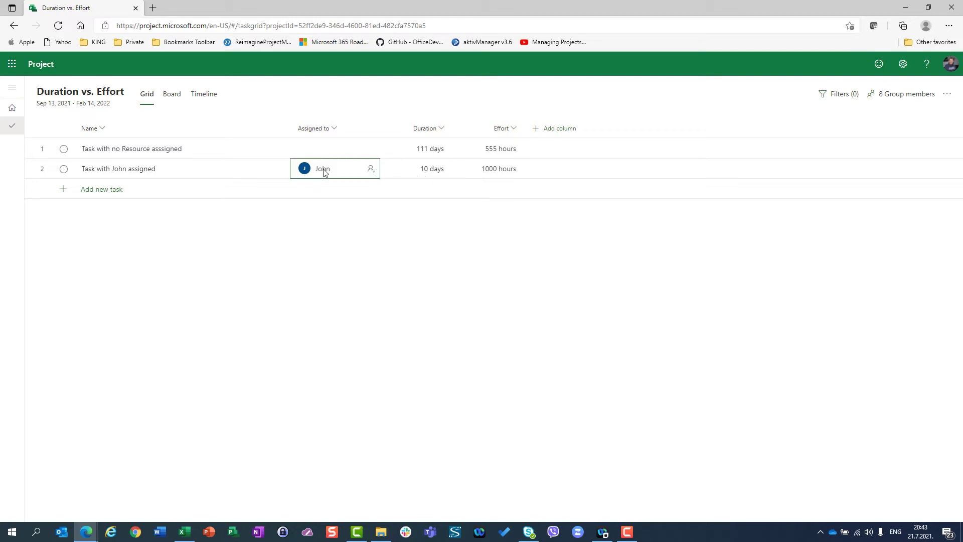
Replace row 2's assignee with Mary from the resource picker, giving 10 days and 80 hours.
{"action": "key", "text": "Delete"}
{"action": "left_click", "coordinate": [314, 176]}
{"action": "left_click", "coordinate": [333, 323]}
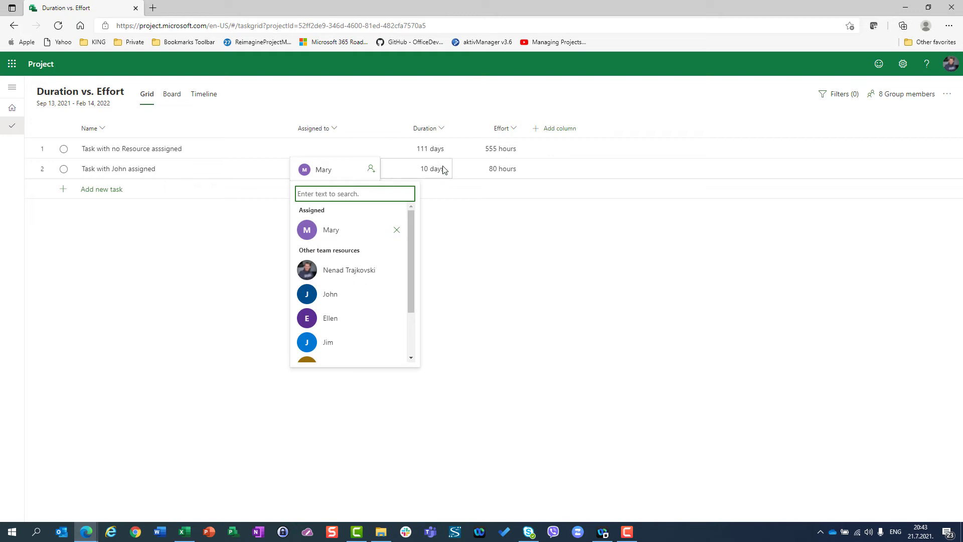
{"action": "left_click", "coordinate": [508, 221]}
{"action": "left_click", "coordinate": [501, 173]}
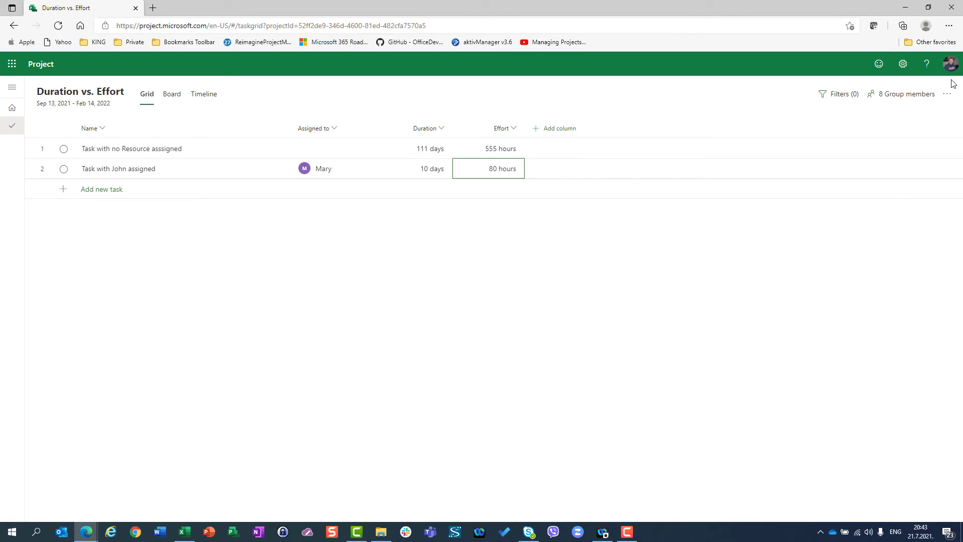
{"action": "type", "text": "60"}
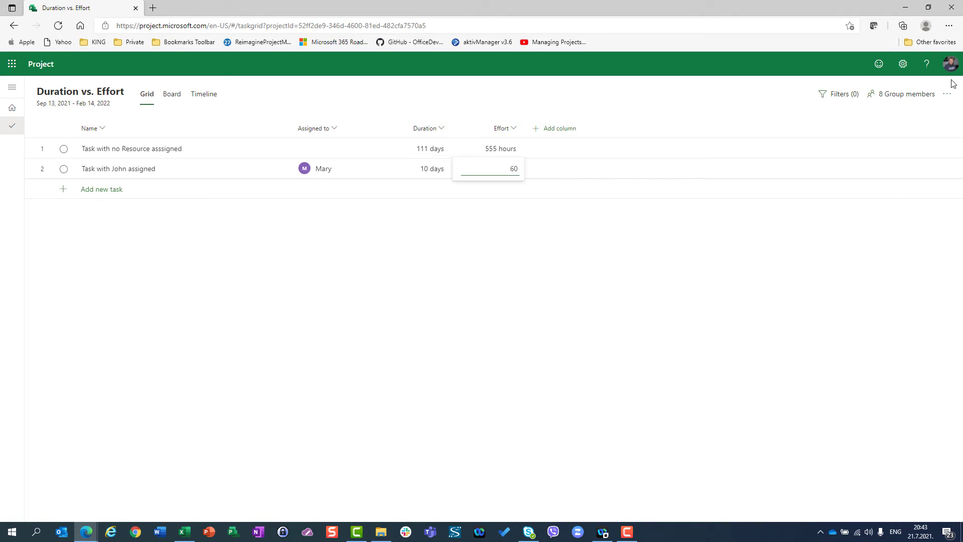
Confirm 60 hours effort, then set duration to 1 day so effort becomes 6 hours.
{"action": "key", "text": "Return"}
{"action": "key", "text": "Up"}
{"action": "left_click", "coordinate": [441, 179]}
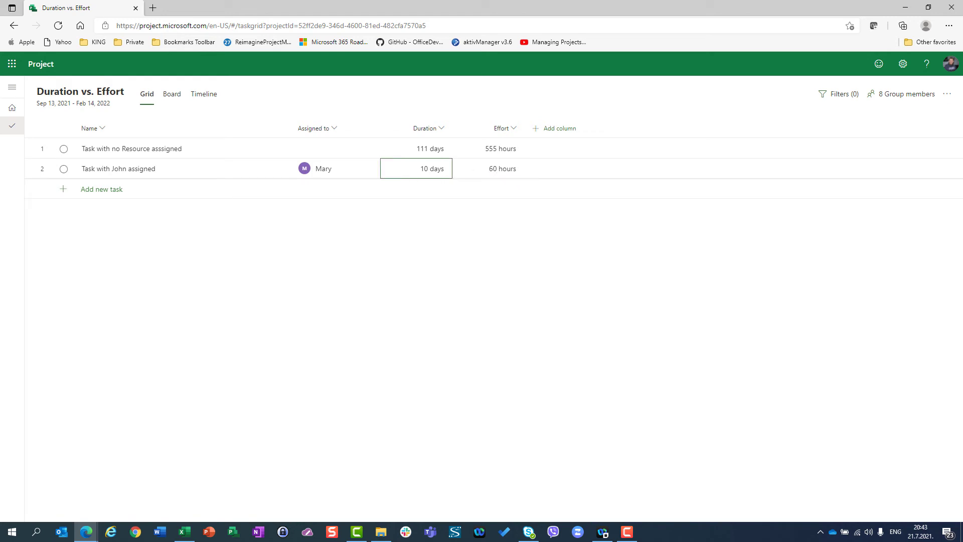
{"action": "type", "text": "1"}
{"action": "key", "text": "Return"}
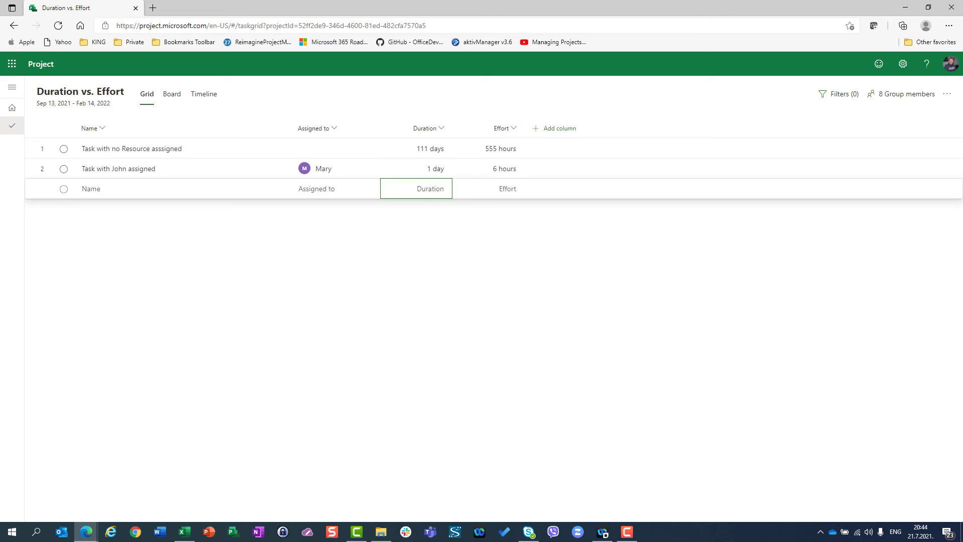